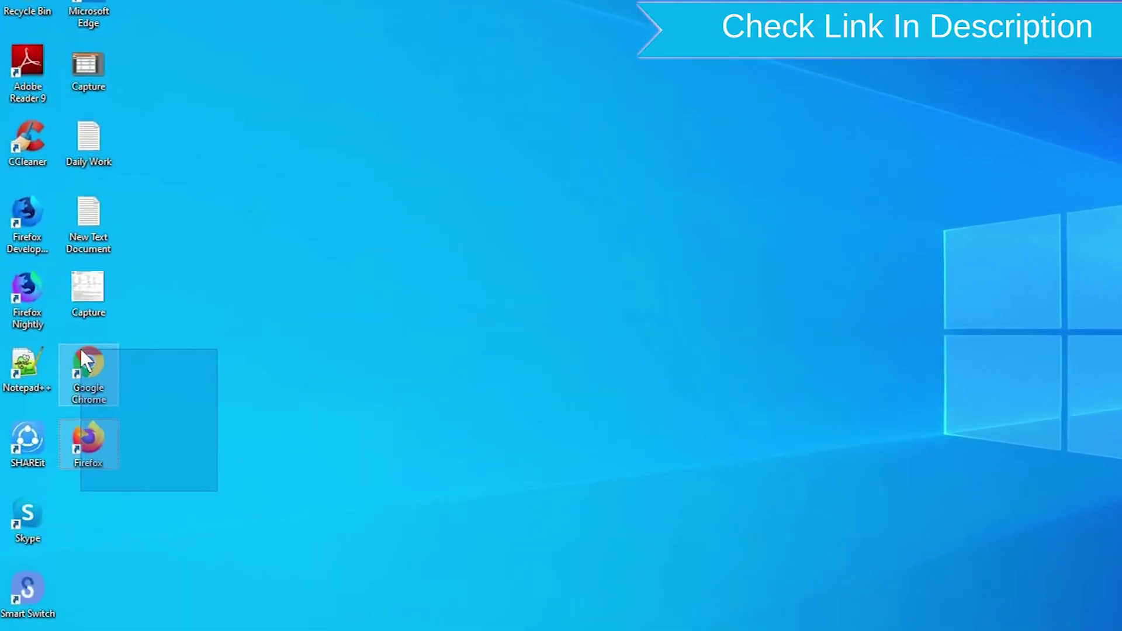
Clear the desktop shortcut selection and bring up the Firefox shortcut's context menu
{"action": "left_click_drag", "start_coordinate": [81, 350], "coordinate": [82, 348]}
{"action": "left_click", "coordinate": [661, 423]}
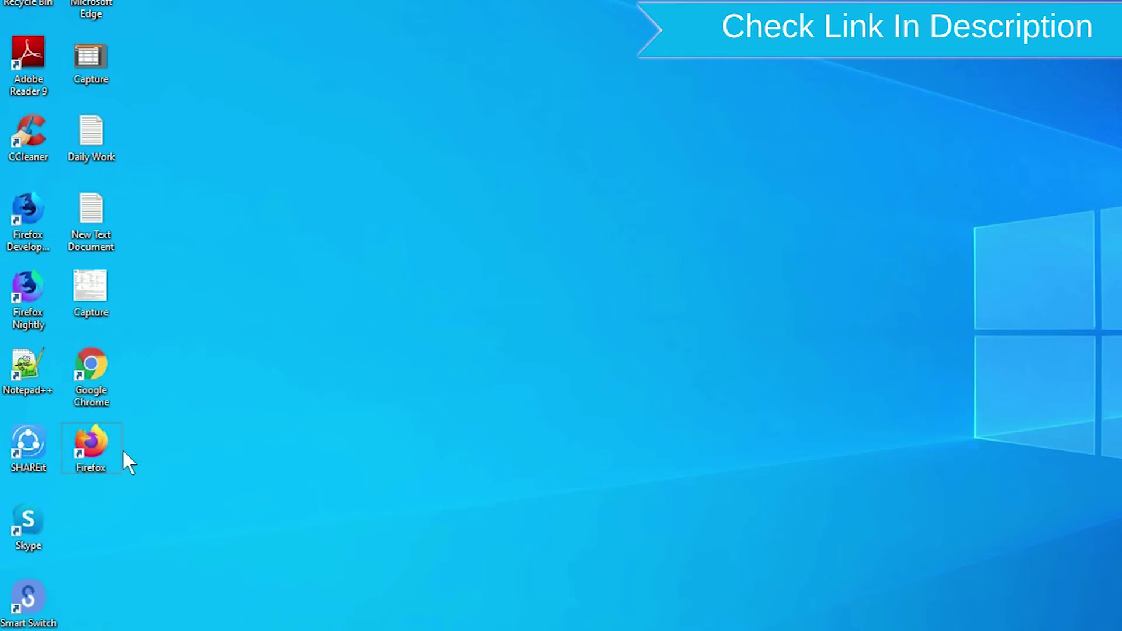
{"action": "right_click", "coordinate": [102, 447]}
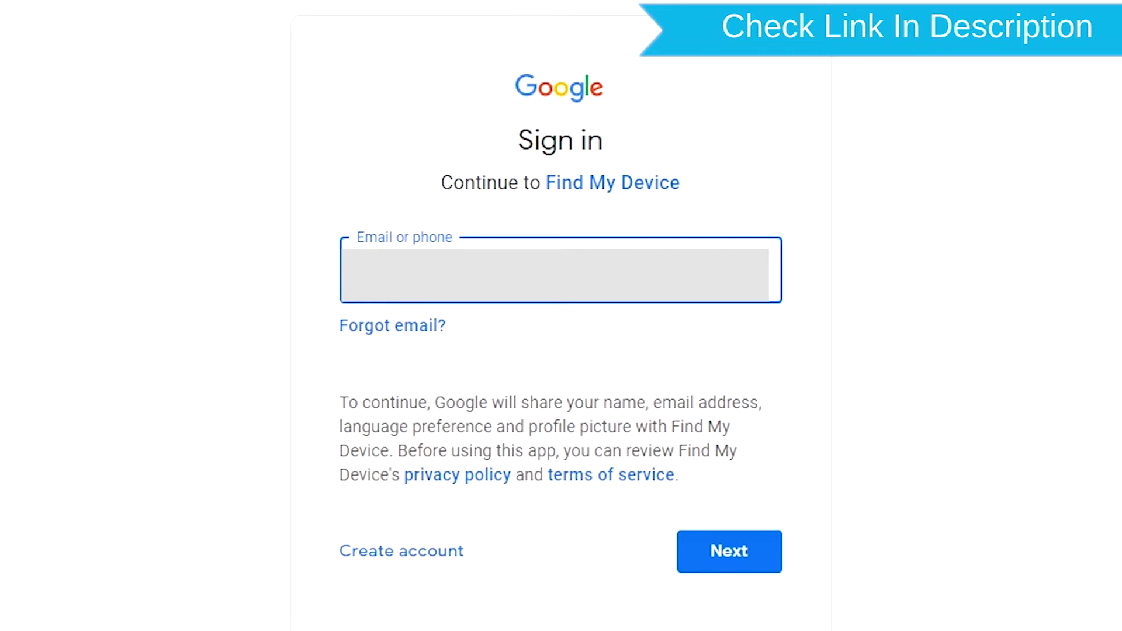
Submit the entered account email to reach the password page
{"action": "key", "text": "Return"}
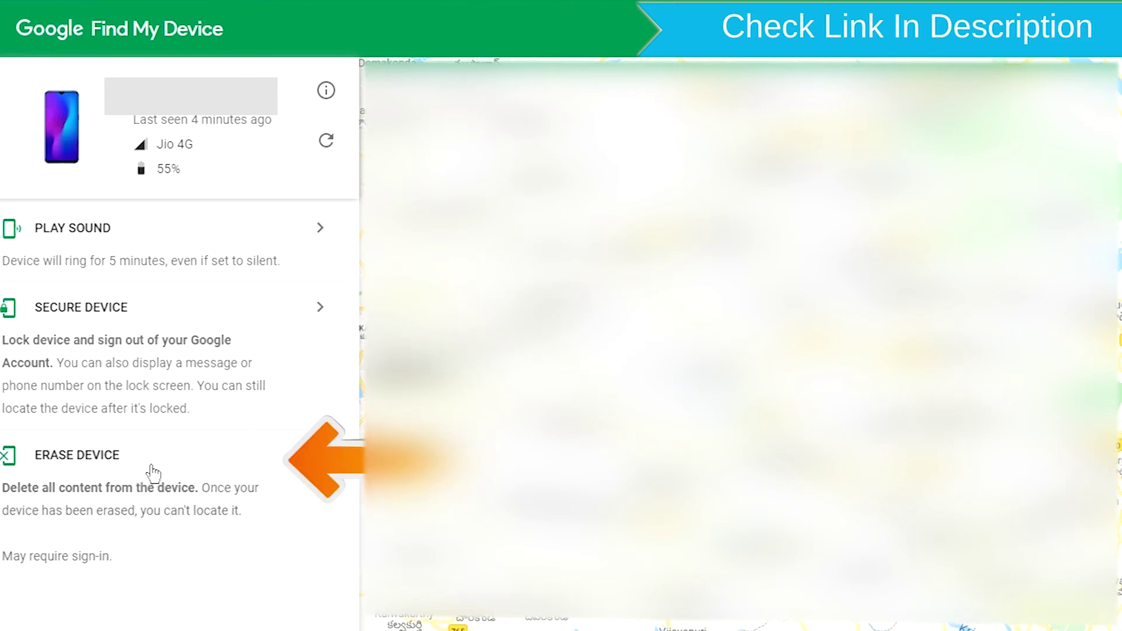
Choose Erase Device for the phone in the left panel
{"action": "left_click", "coordinate": [154, 471]}
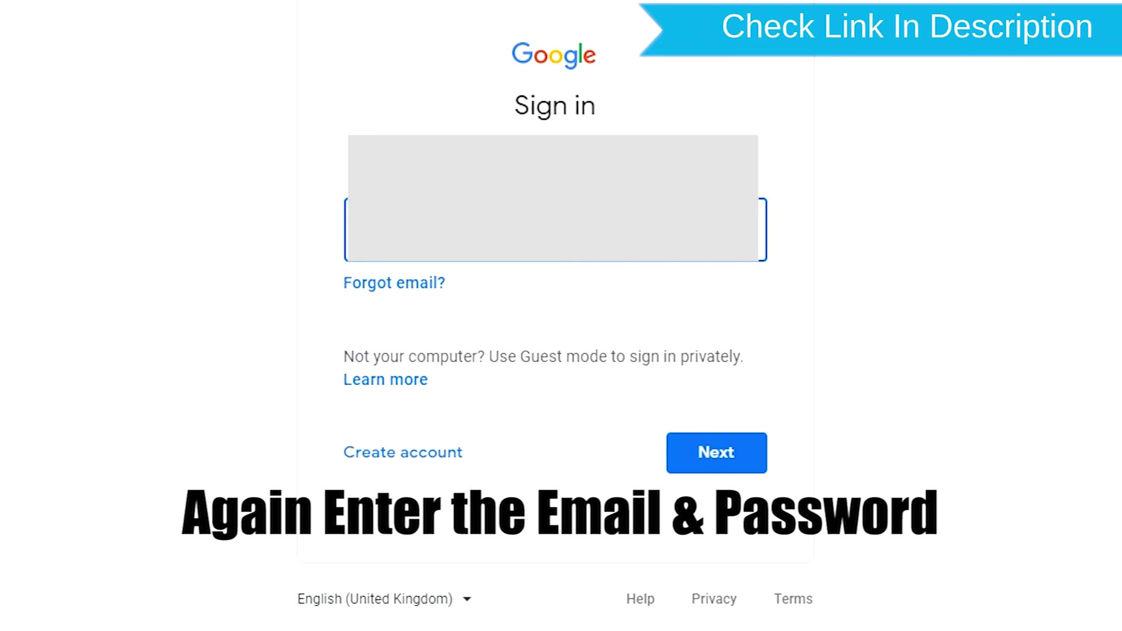
Resubmit the account email and password to reach the permanent-erase confirmation
{"action": "key", "text": "Return"}
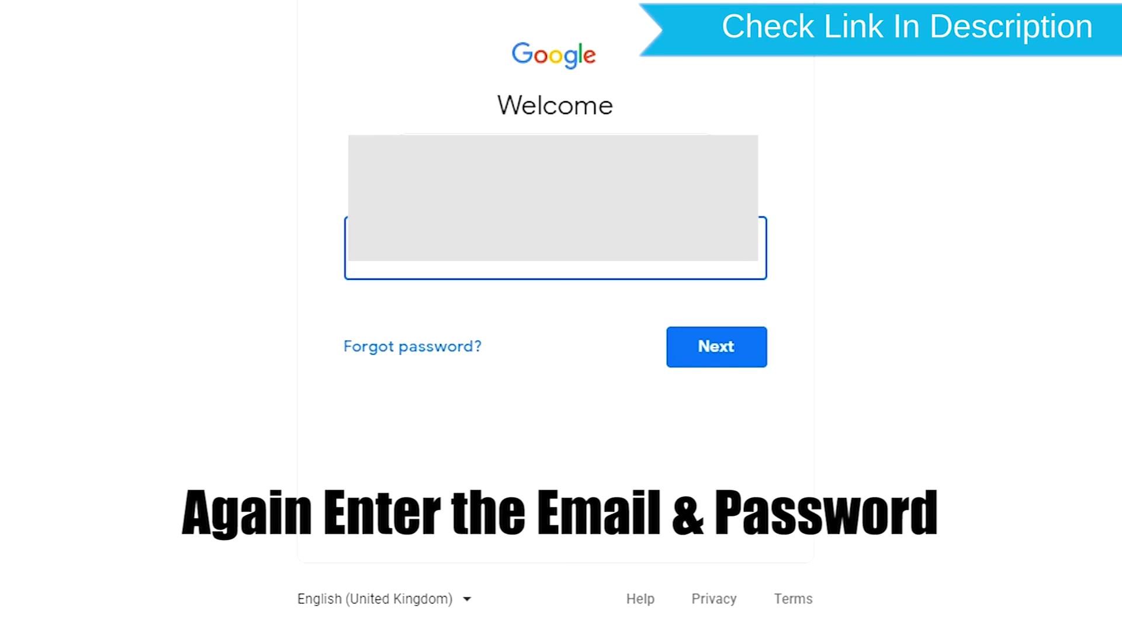
{"action": "key", "text": "Return"}
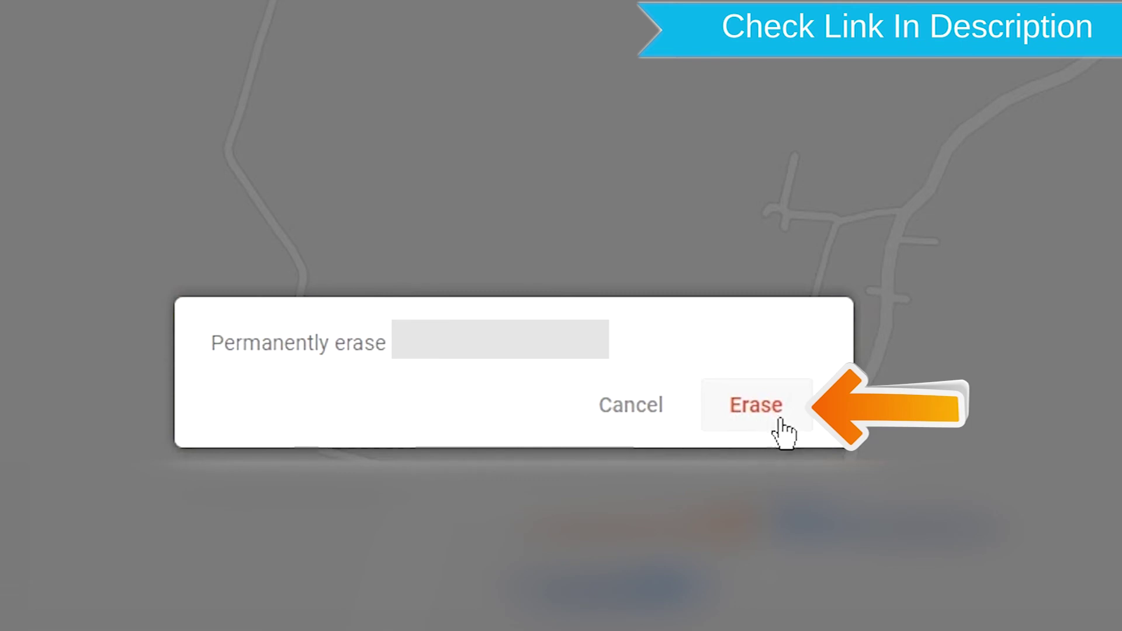
Confirm Erase in the Permanently erase dialog
{"action": "left_click", "coordinate": [738, 431]}
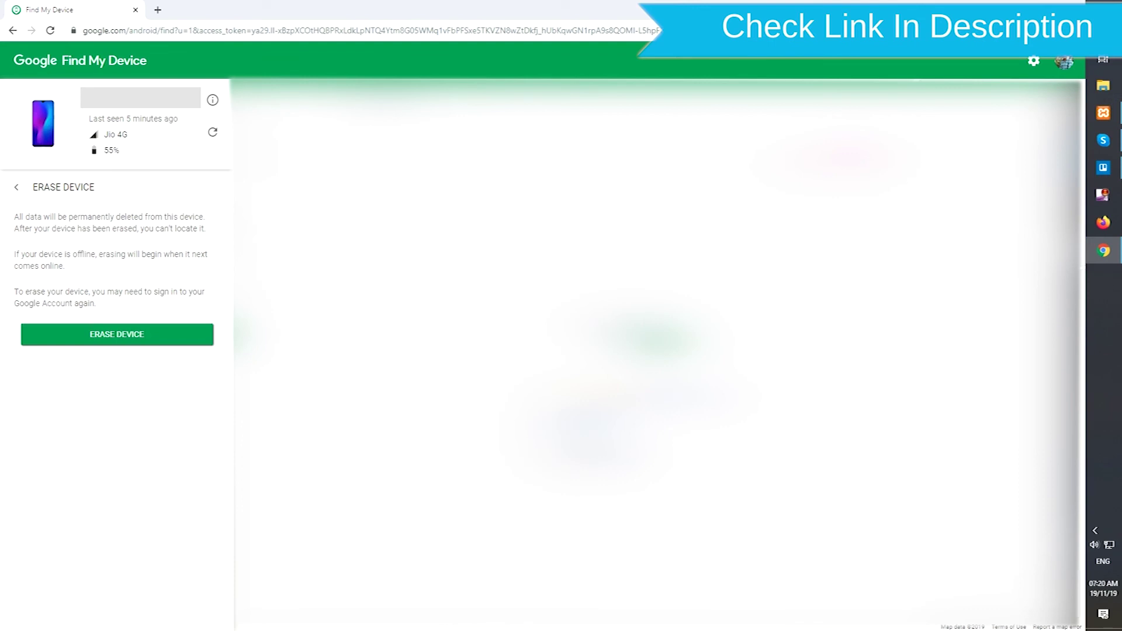